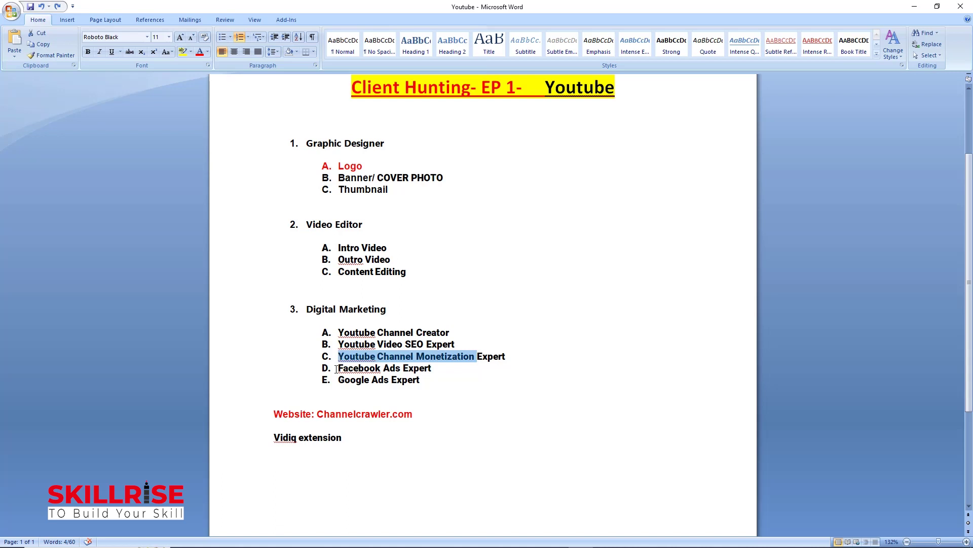
triple_click(336, 368)
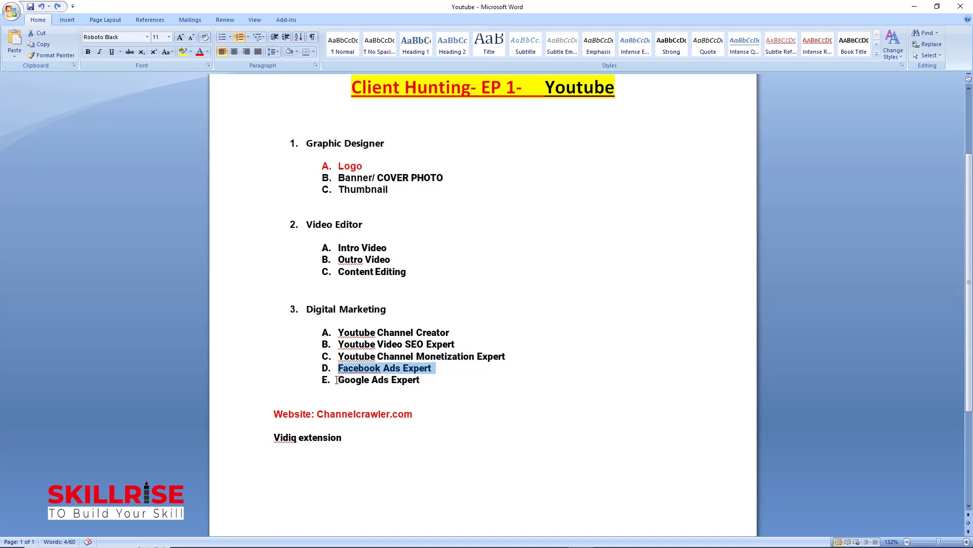
left_click_drag(337, 381, 428, 382)
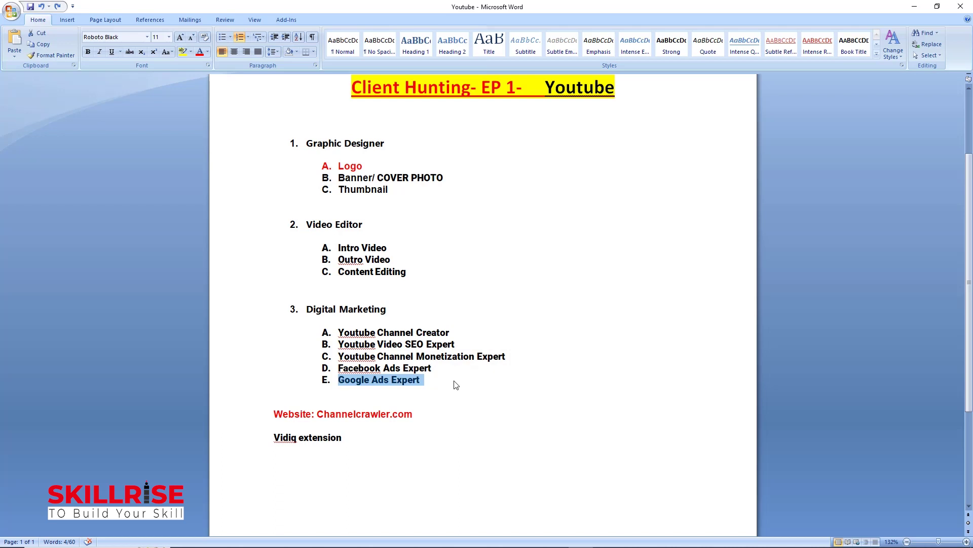
left_click(428, 394)
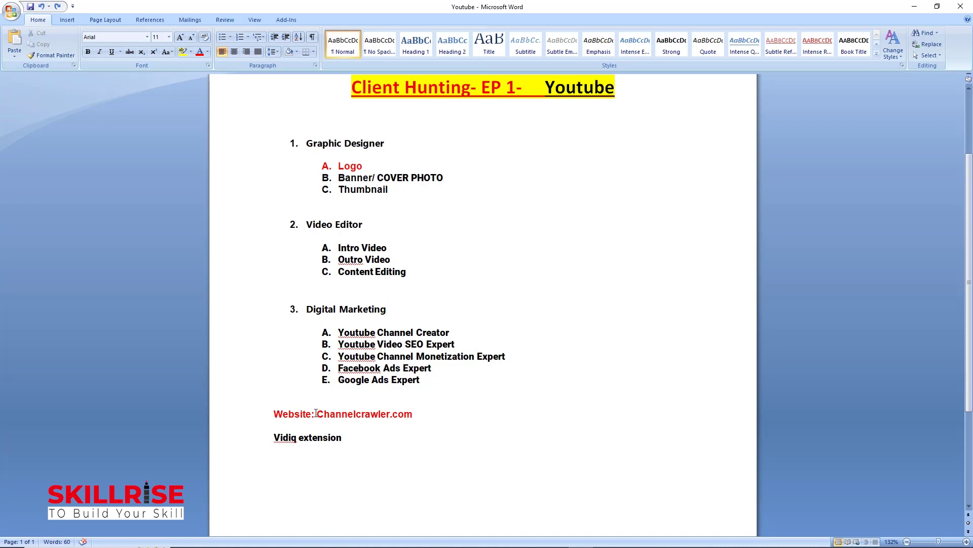
- Open the ChannelCrawler site in Opera through a web search for the Channelcrawler.com website name copied from the Word document
left_click_drag(316, 413, 450, 416)
key("ctrl+c")
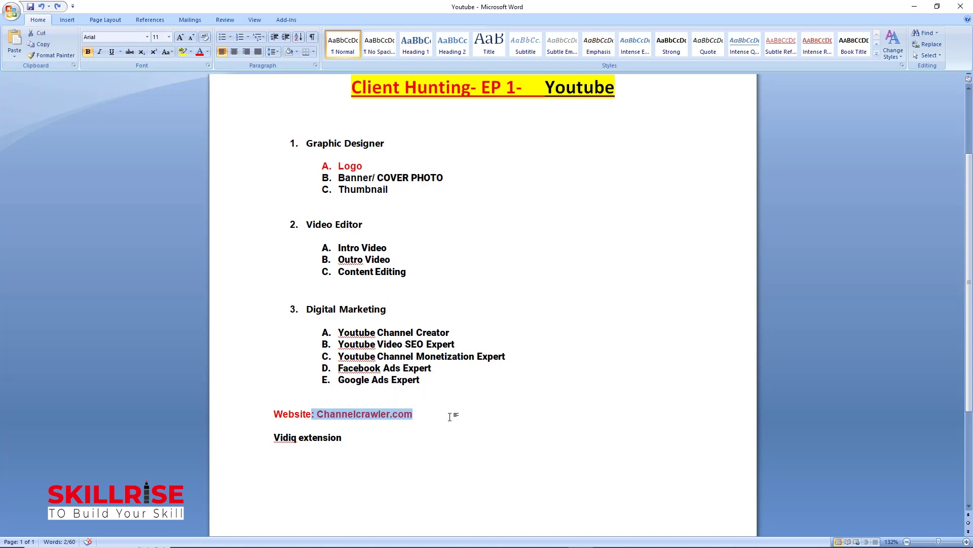
left_click(556, 545)
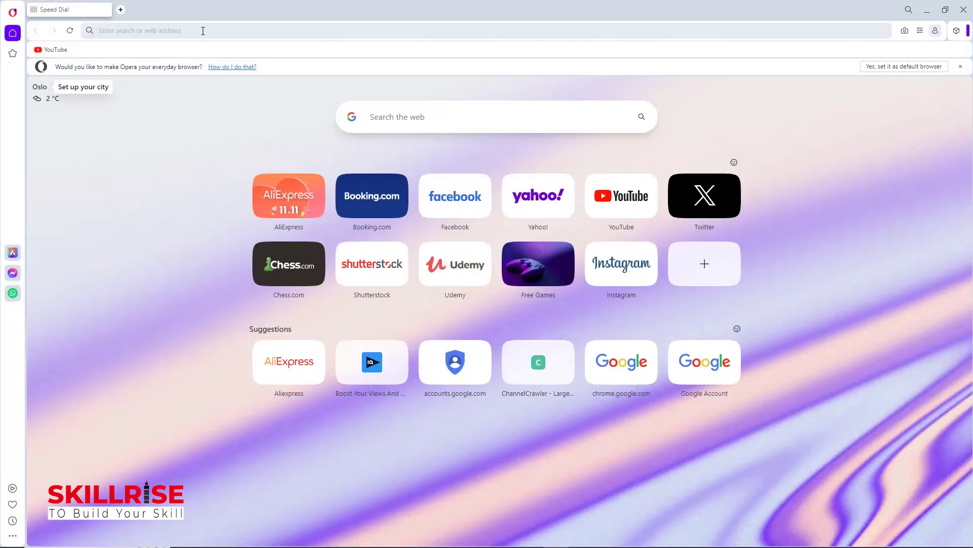
left_click(203, 31)
key("ctrl+v")
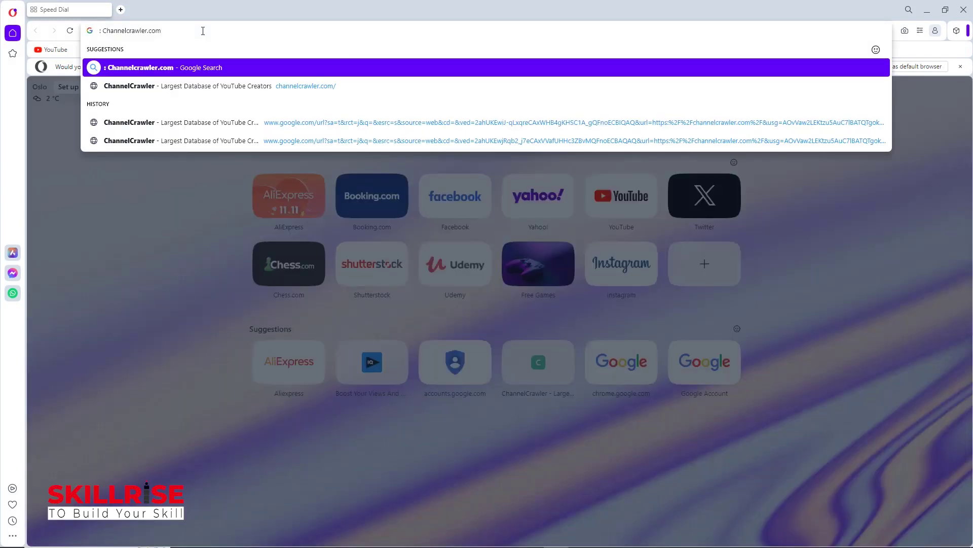
key("Return")
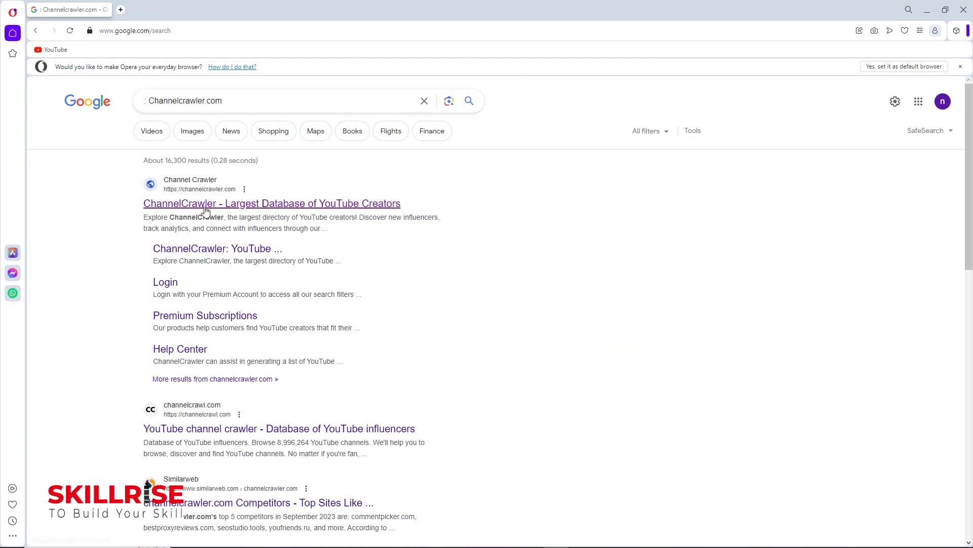
left_click(206, 203)
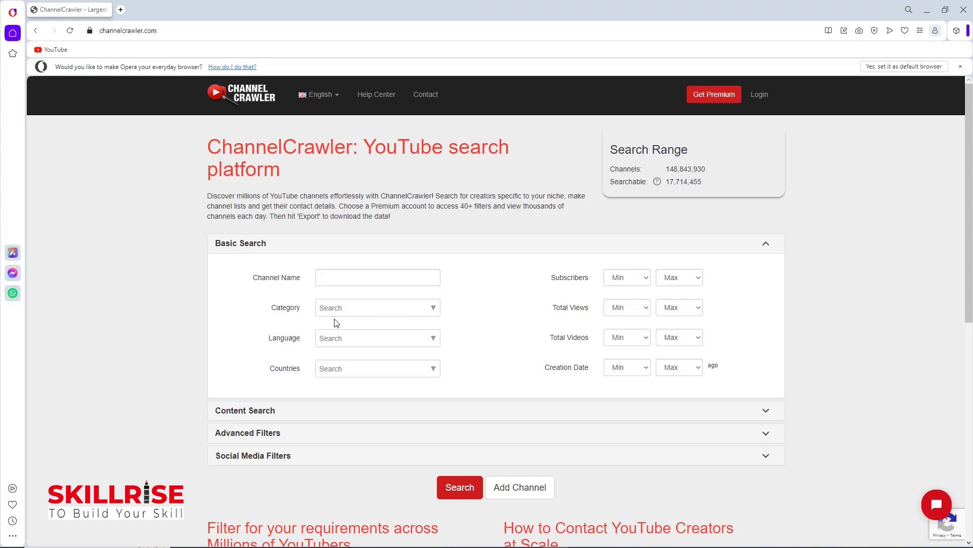
- Set the channel category filter to Comedy, Entertainment, People & Blogs, and Travel & Events
left_click(435, 306)
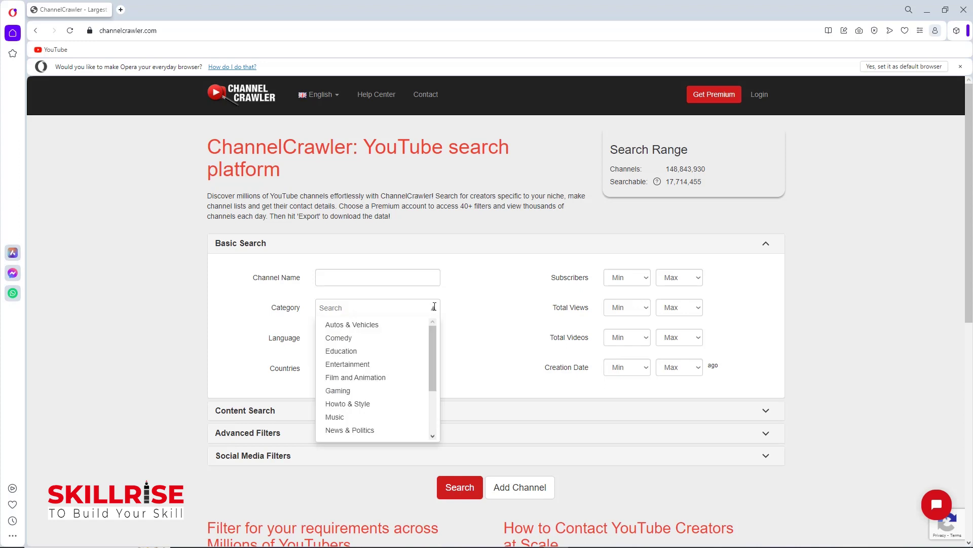
mouse_move(432, 327)
left_mouse_down()
mouse_move(432, 377)
mouse_move(434, 333)
left_mouse_up()
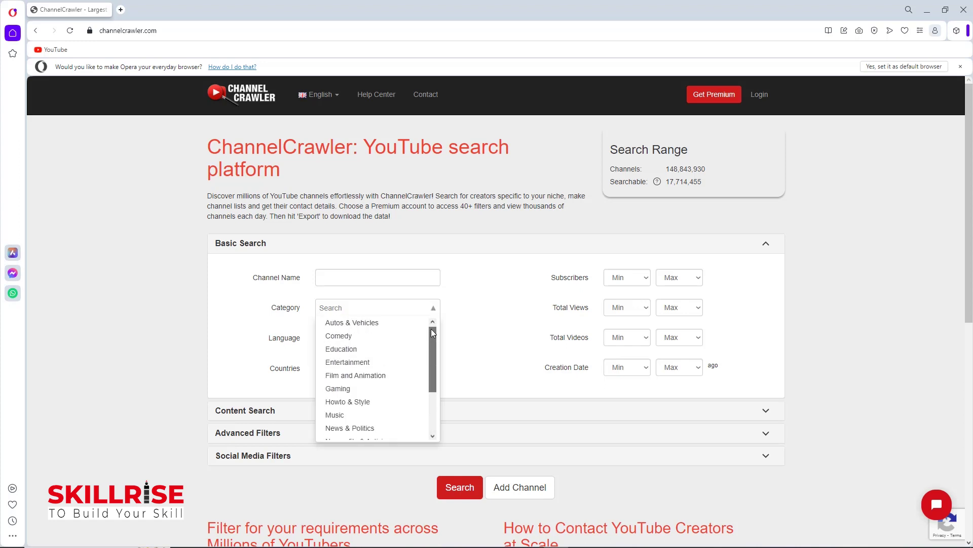
mouse_move(434, 332)
left_mouse_down()
mouse_move(435, 376)
mouse_move(426, 327)
mouse_move(430, 379)
mouse_move(429, 320)
left_mouse_up()
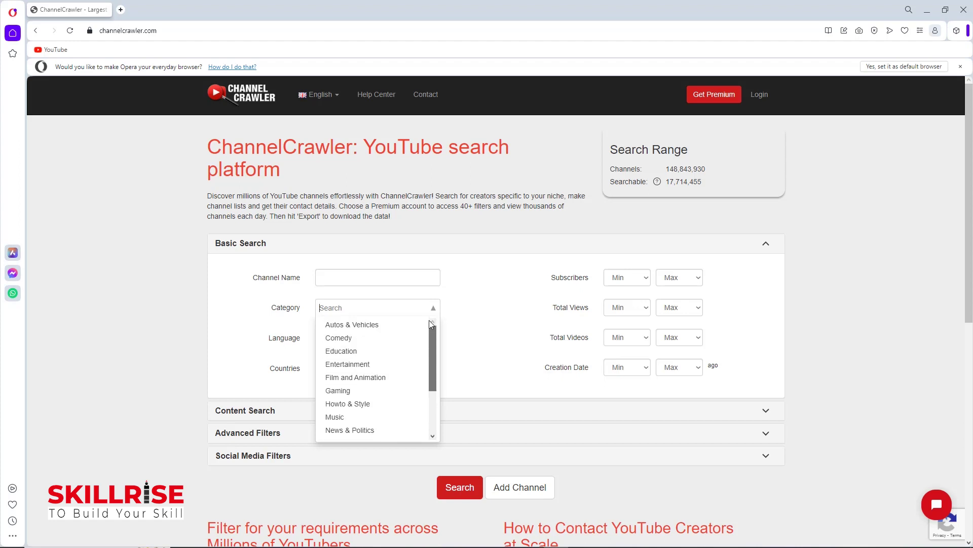
left_click(348, 338)
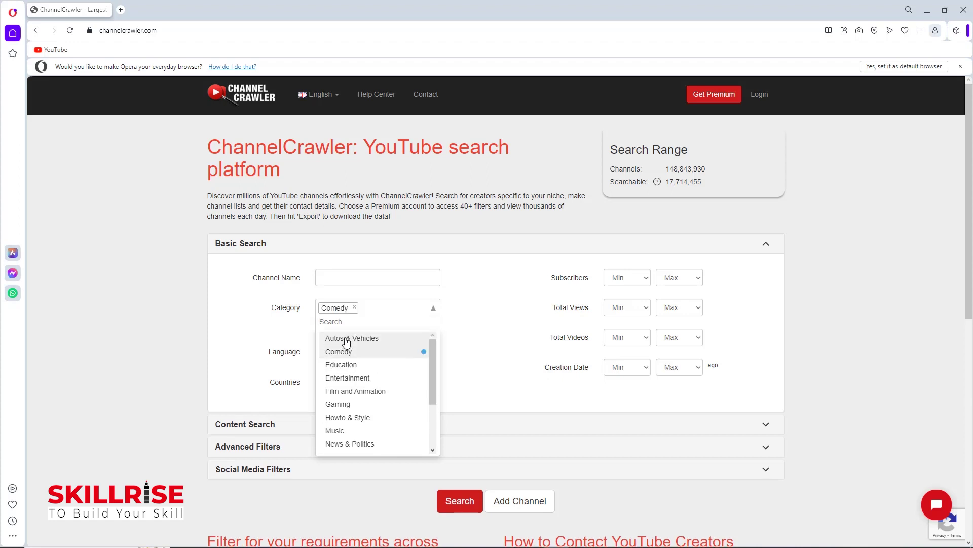
left_click(354, 378)
left_click_drag(433, 369, 433, 417)
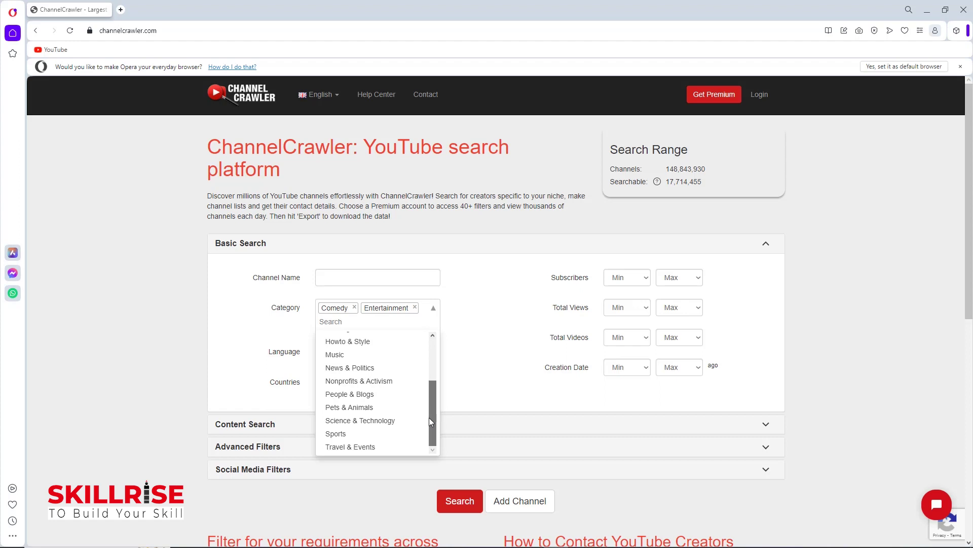
left_click(362, 394)
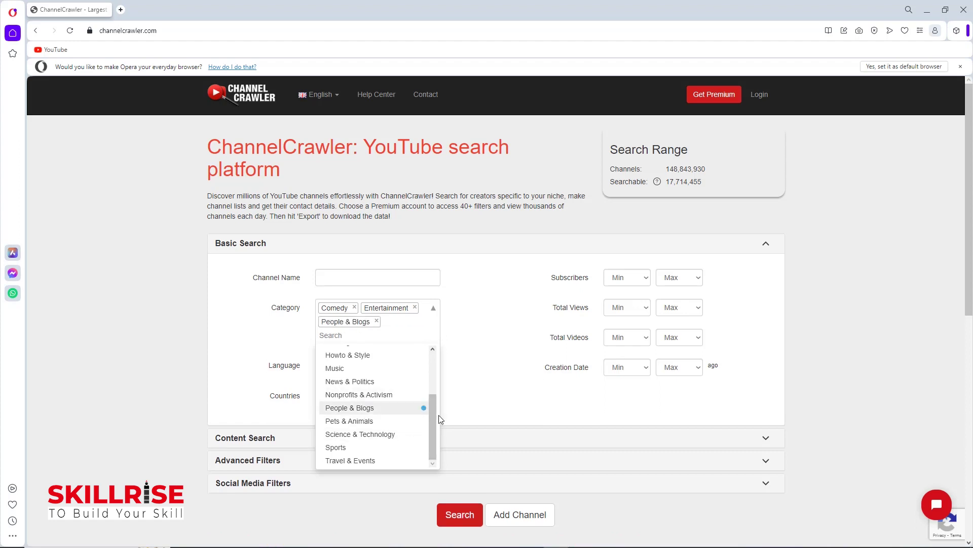
left_click(364, 460)
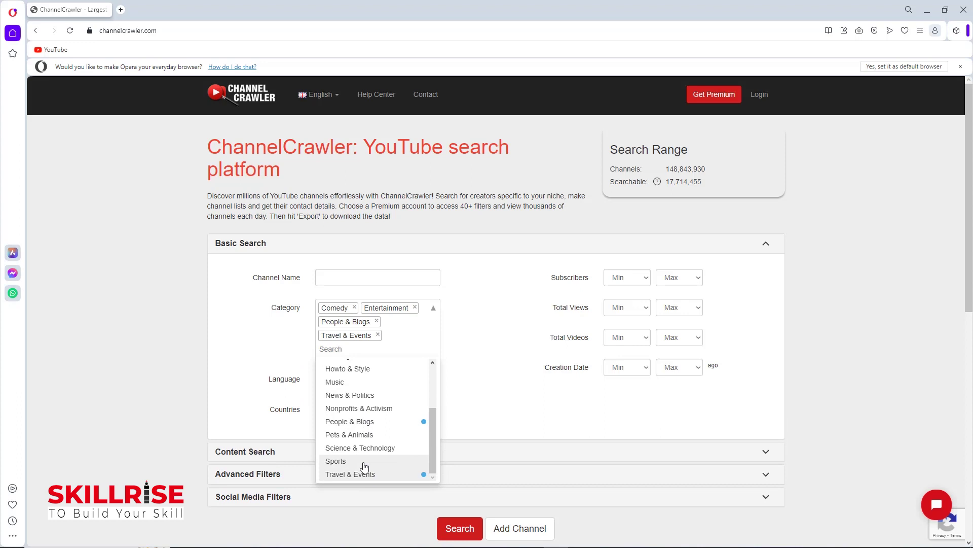
left_click(255, 352)
- Set the channel language filter to English
left_click(345, 379)
left_click(341, 399)
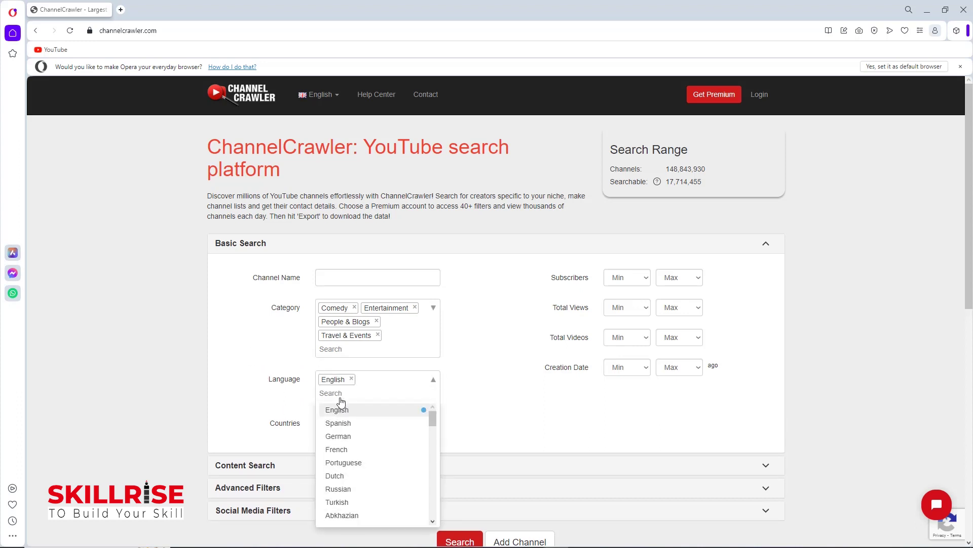
left_click(244, 412)
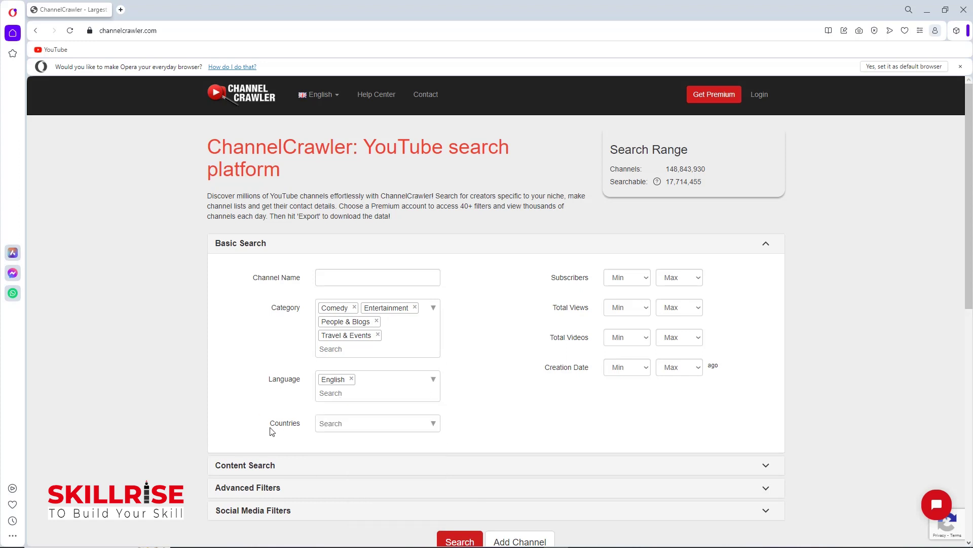
- Restrict the channel countries to United States, United Kingdom and Canada
left_click(434, 423)
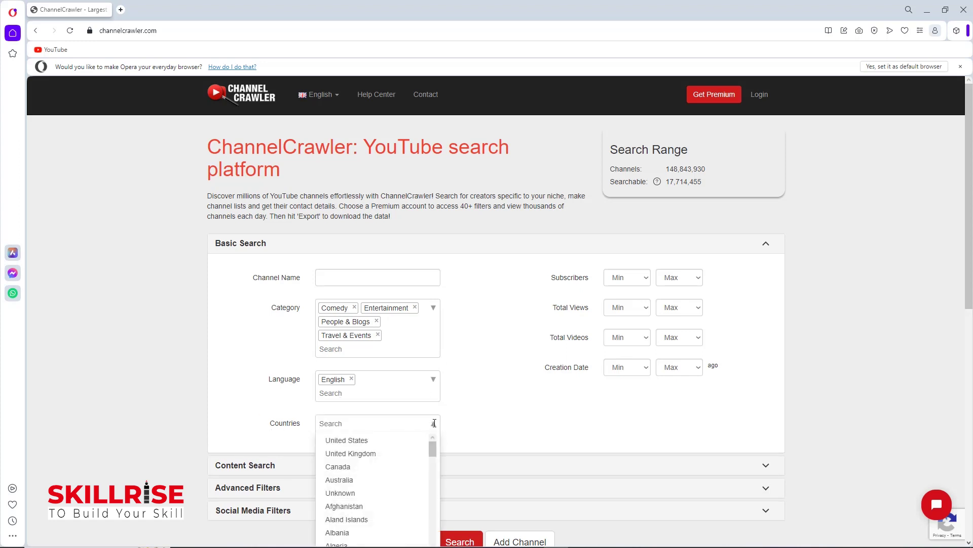
left_click(347, 441)
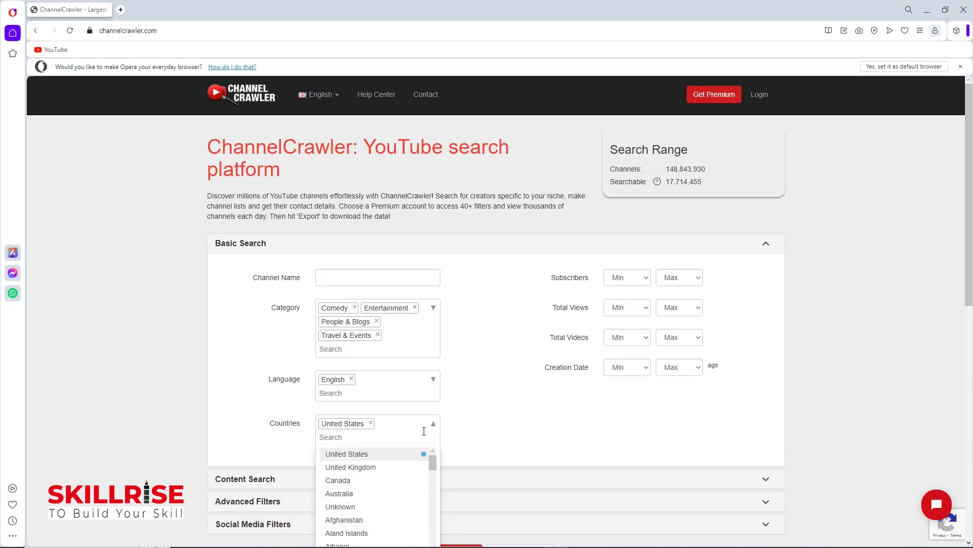
left_click(365, 464)
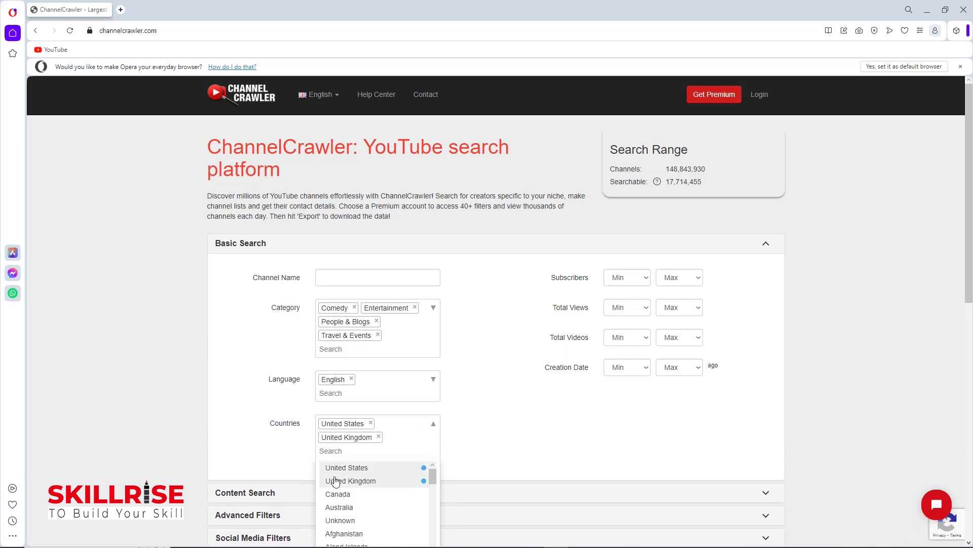
left_click(341, 495)
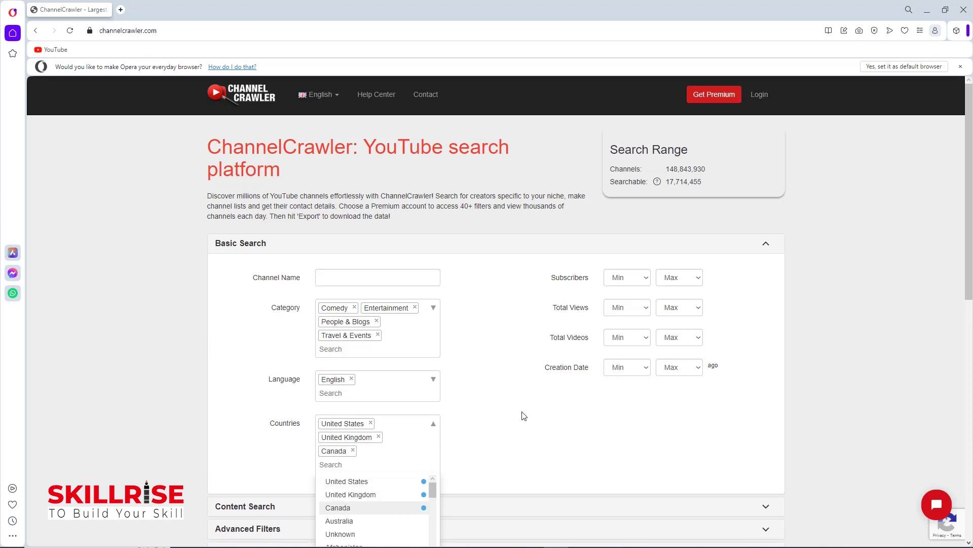
left_click(507, 302)
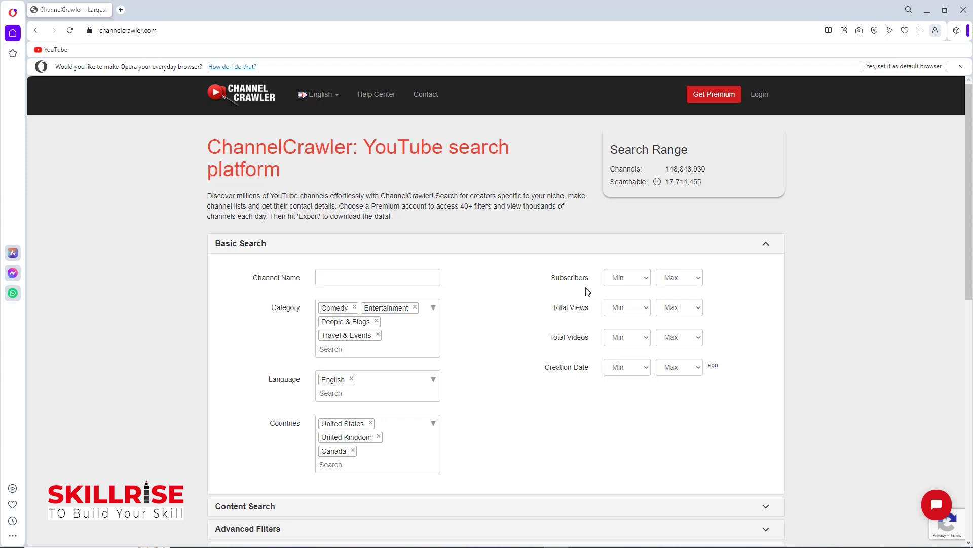
- Limit the channels to a maximum of 1,000 subscribers and 100,000 total views
left_click(698, 279)
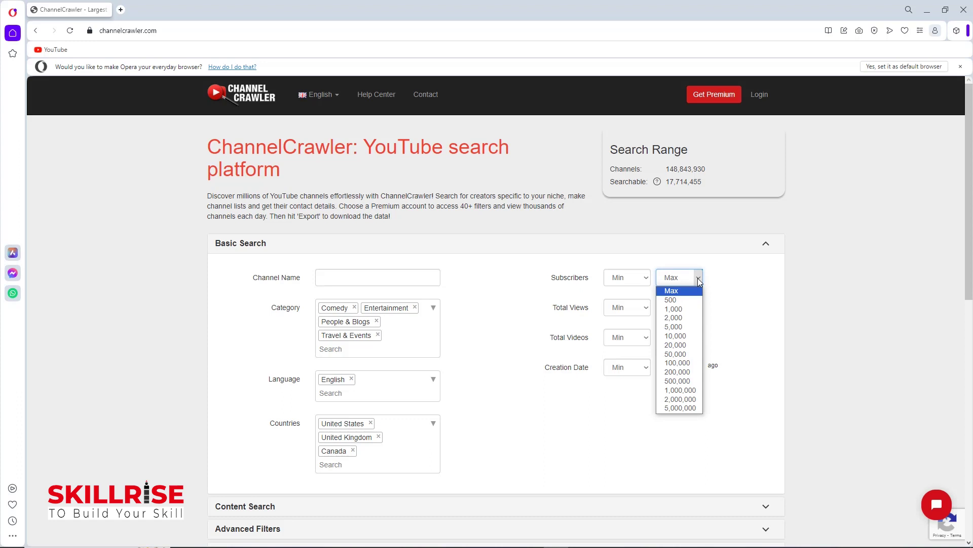
left_click(679, 309)
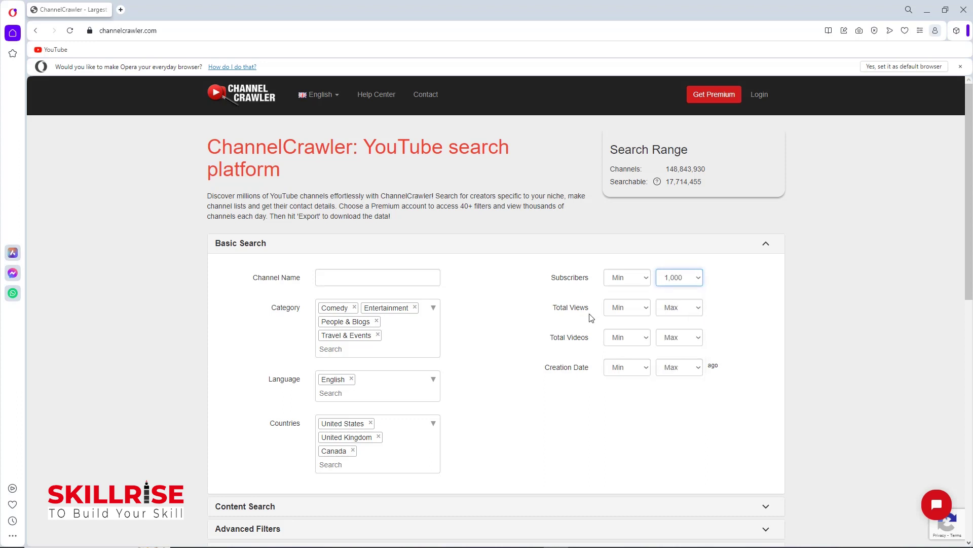
left_click(699, 308)
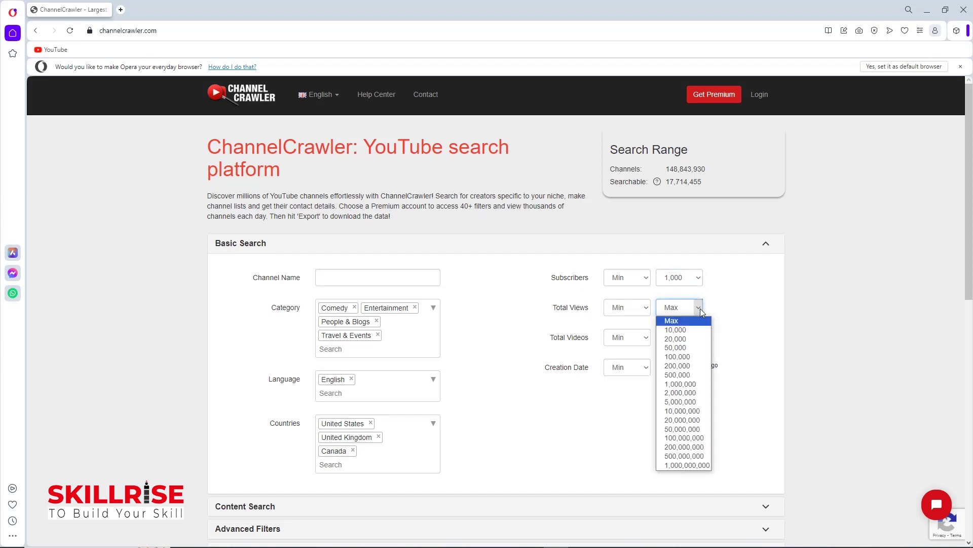
left_click(679, 357)
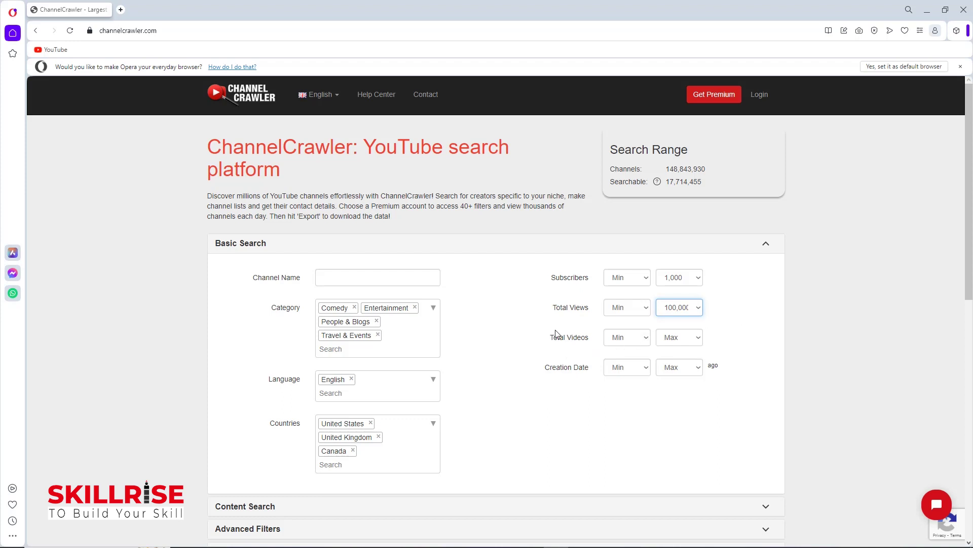
- Set the maximum total videos to 100 and the maximum creation date to 1 year ago, and run the channel search
left_click(698, 338)
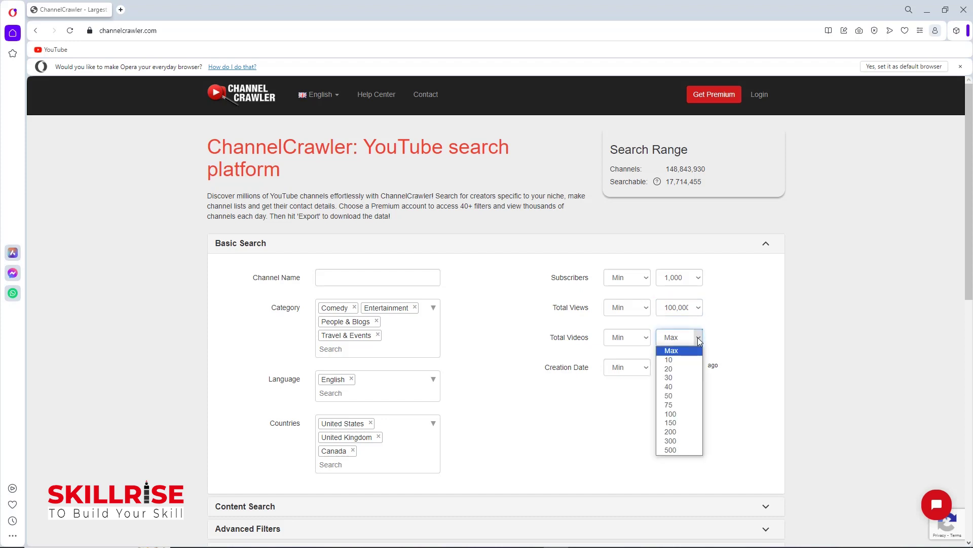
left_click(670, 414)
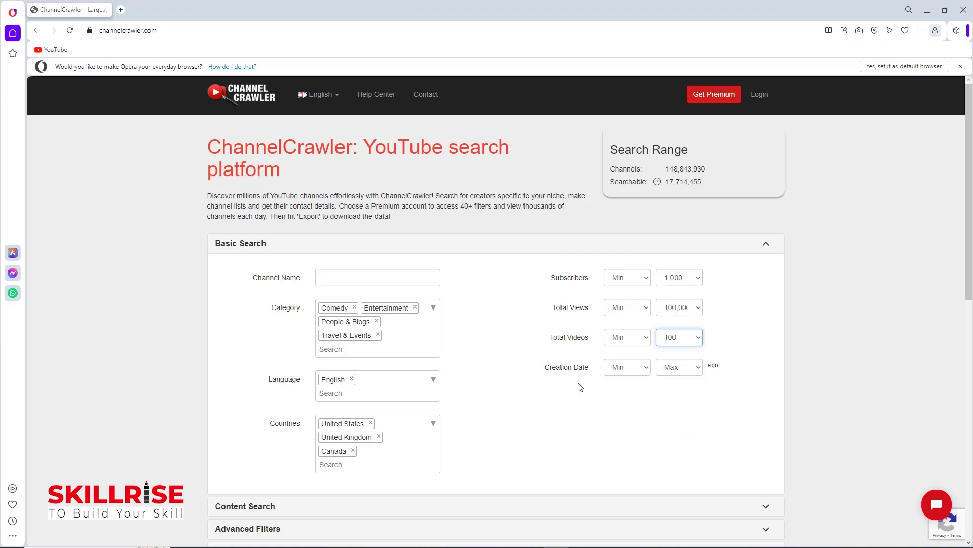
left_click(697, 368)
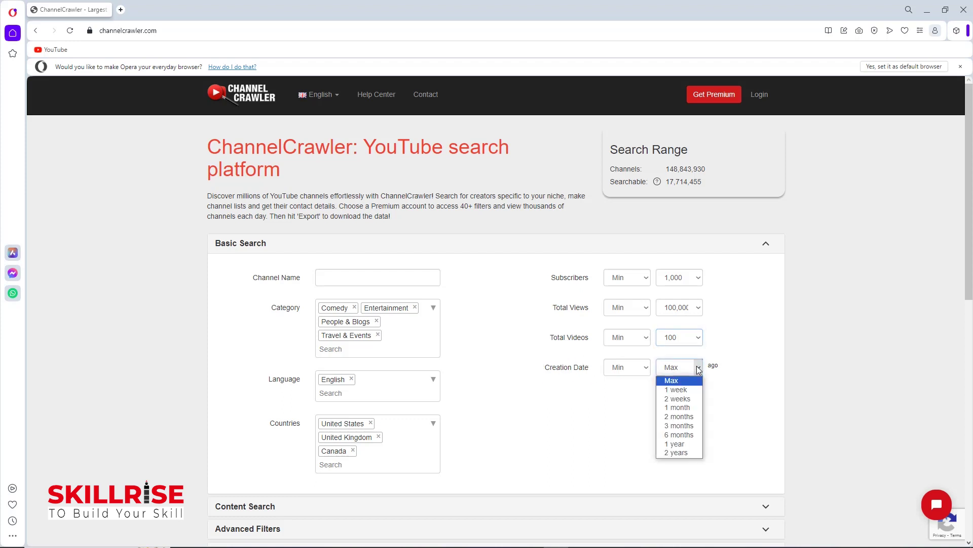
left_click(676, 444)
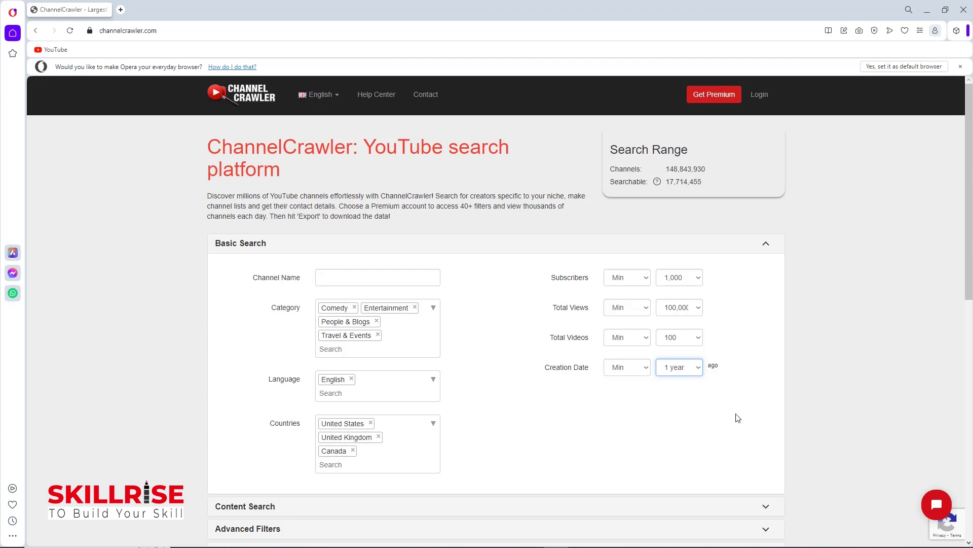
scroll(637, 445, "down", 3)
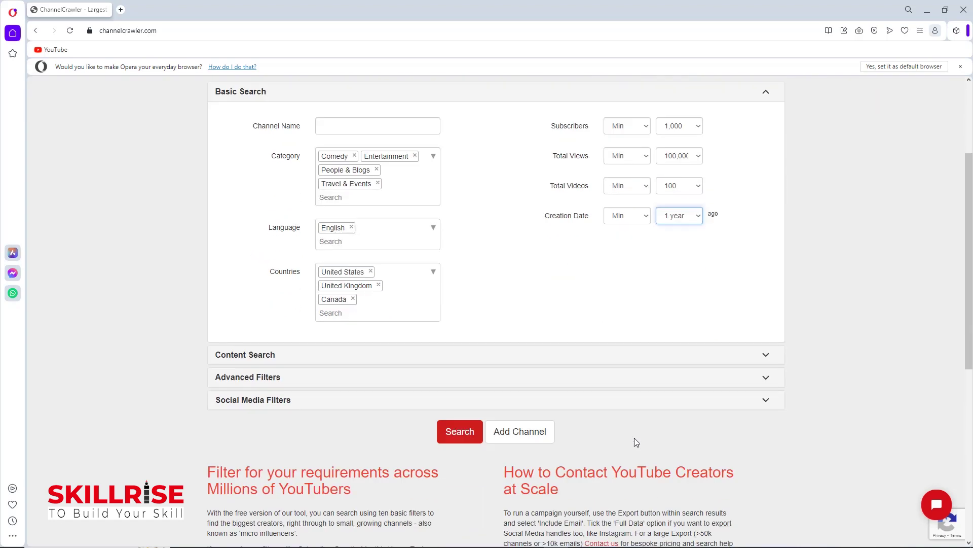
left_click(460, 434)
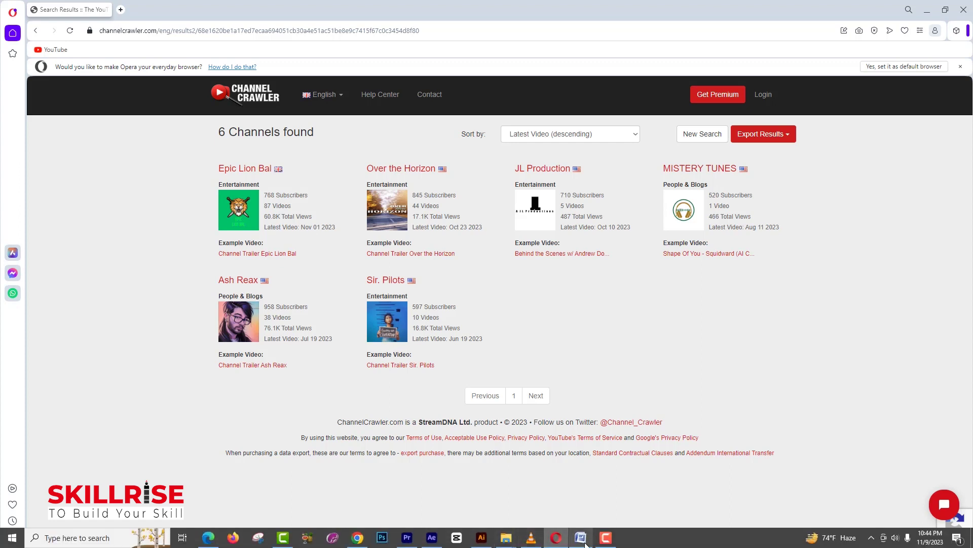
- Copy "Vidiq extension" from the Word document and search the web for it in a new Opera tab
left_click(569, 537)
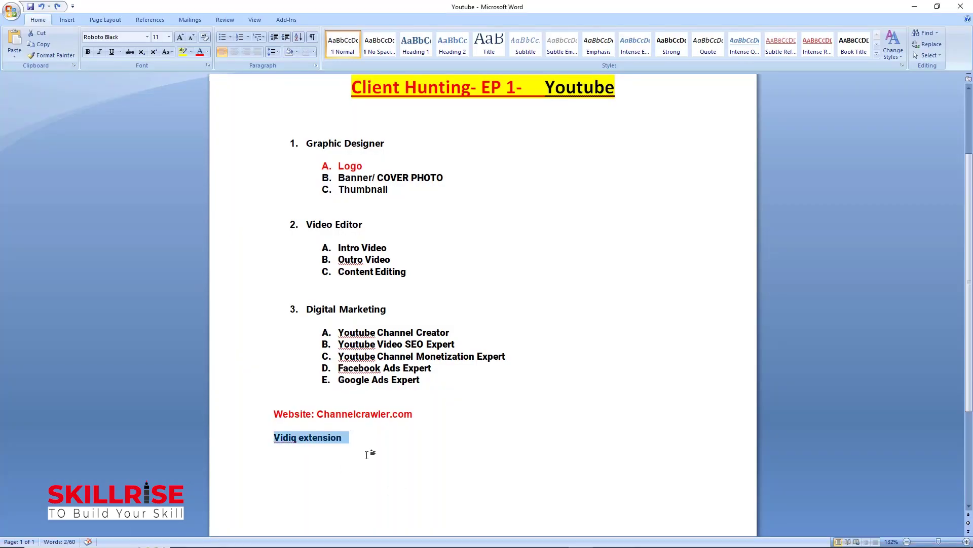
left_click_drag(271, 439, 357, 440)
key("ctrl+c")
left_click(559, 537)
left_click(124, 9)
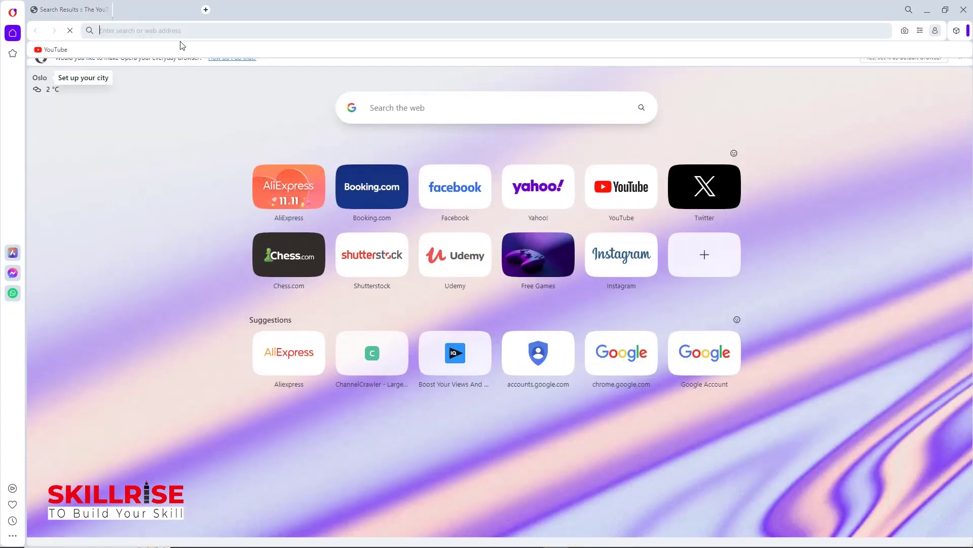
key("ctrl+v")
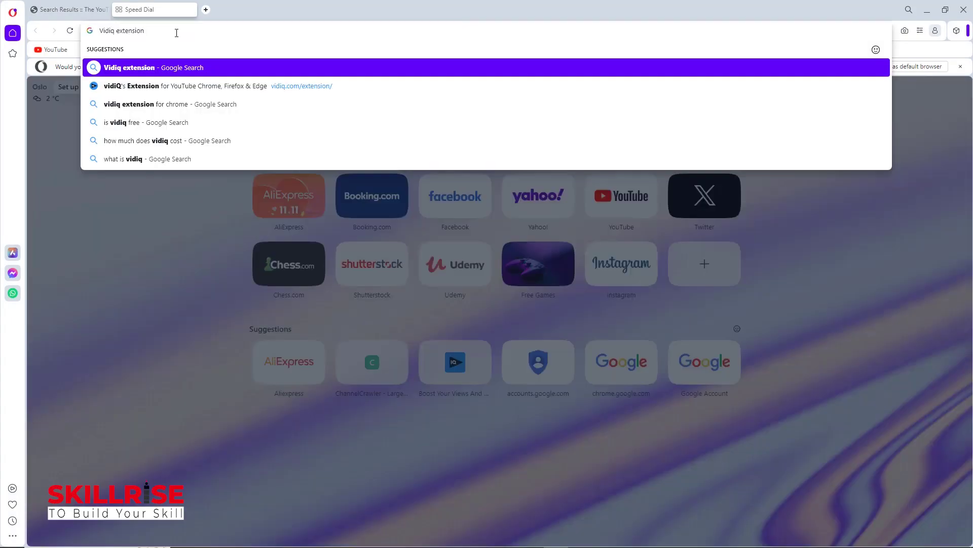
key("Return")
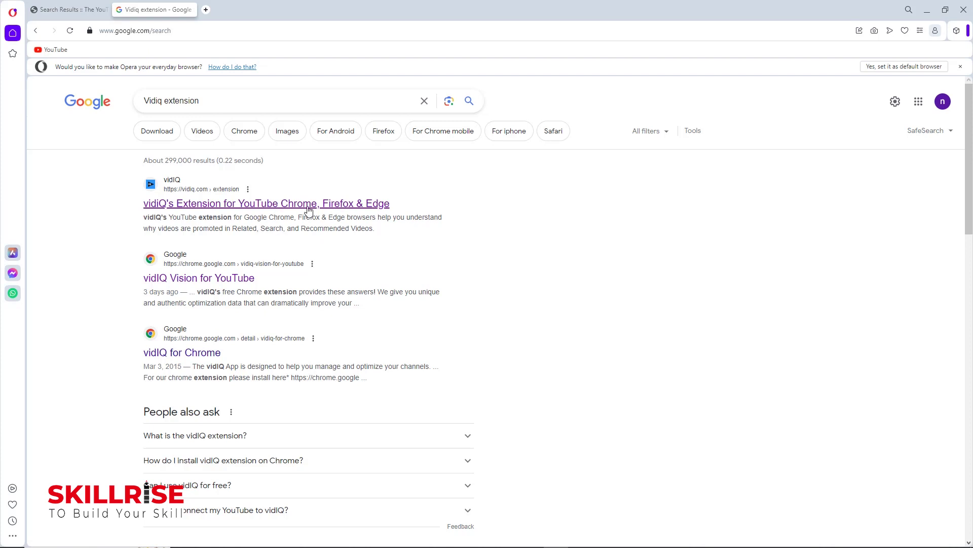
- Open vidIQ's extension page from the search results and install vidIQ Vision for YouTube from the Chrome Web Store
left_click(288, 205)
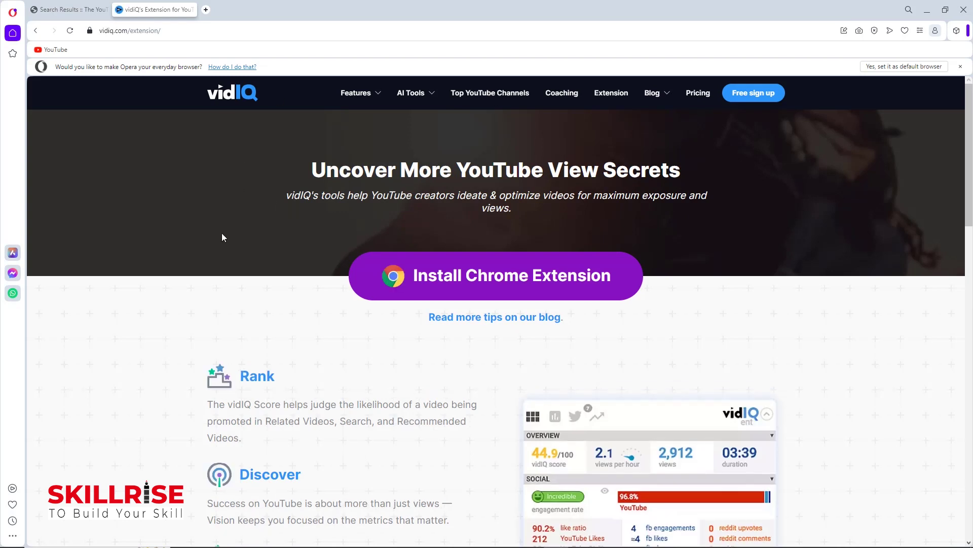
left_click(477, 284)
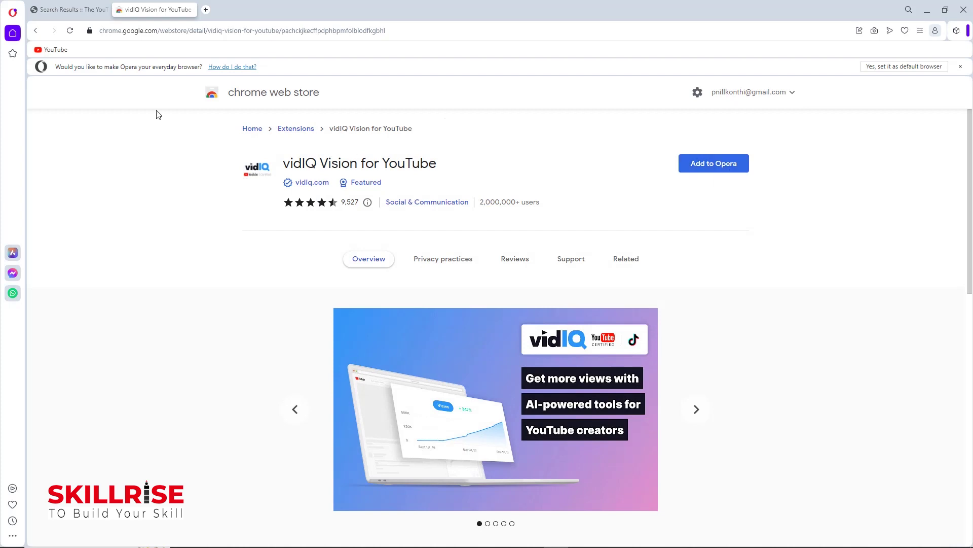
left_click(715, 164)
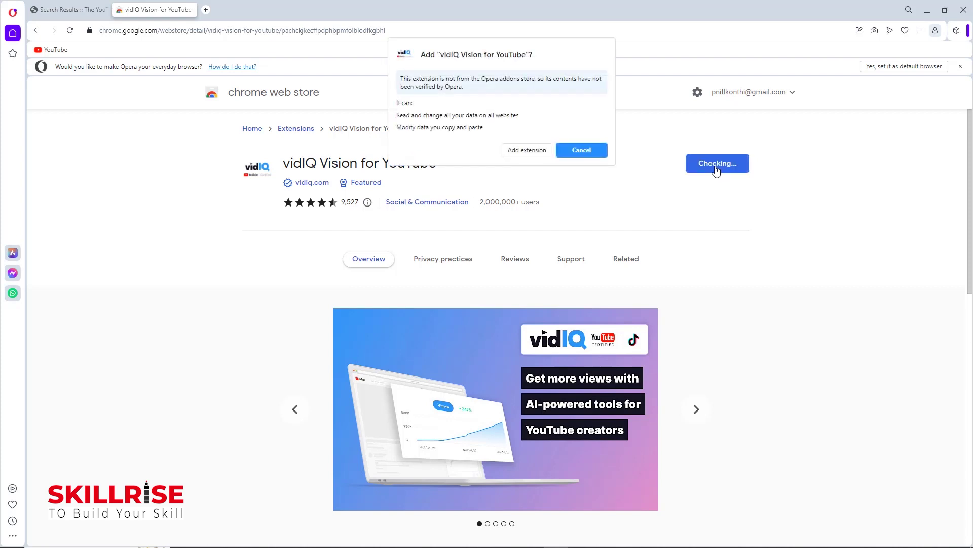
left_click(529, 151)
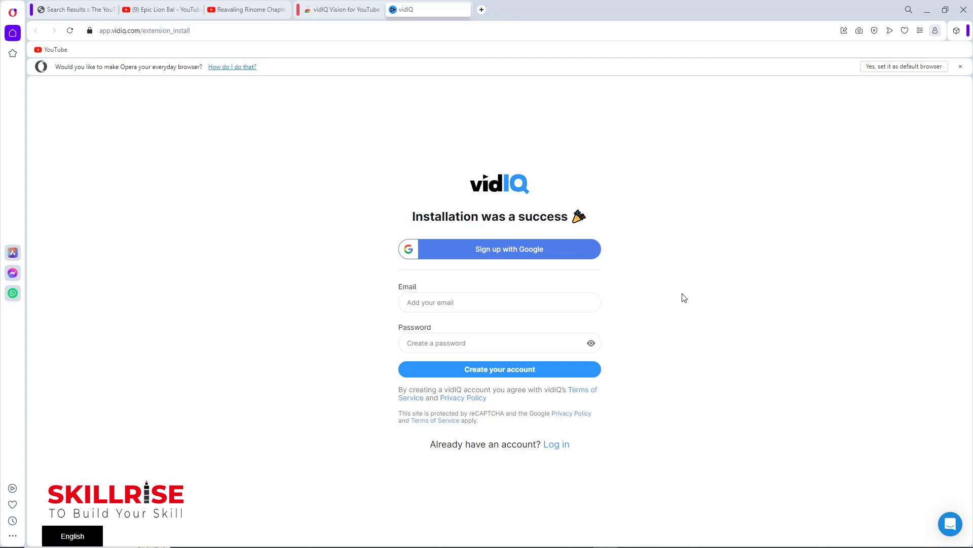
- Pin the vidIQ Vision for YouTube extension in the browser, leaving the vidIQ sign-up form empty
left_click(506, 373)
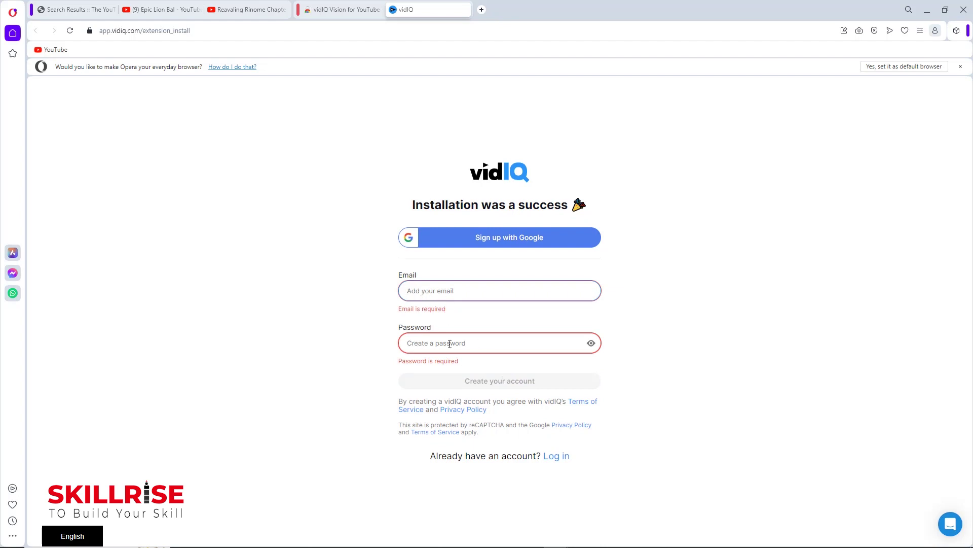
left_click(665, 335)
left_click(958, 32)
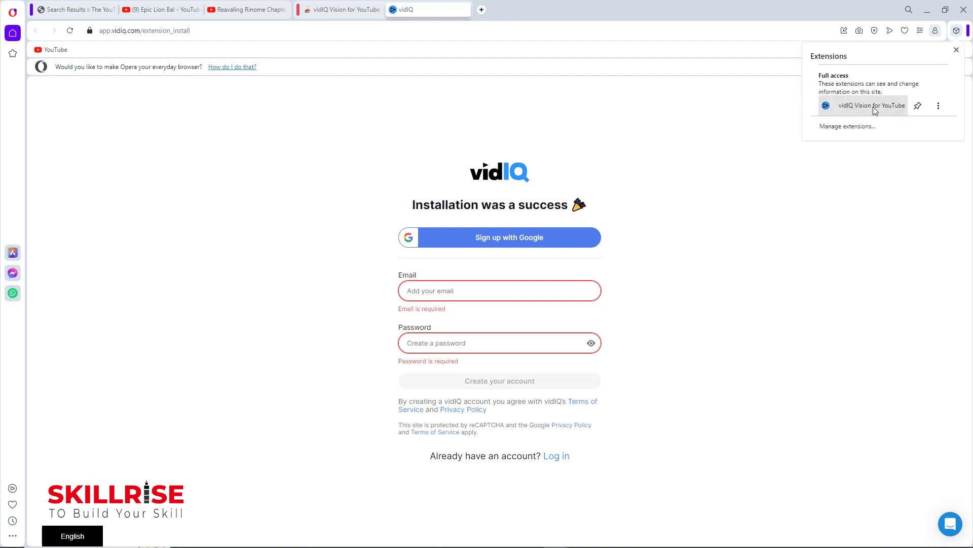
left_click(918, 106)
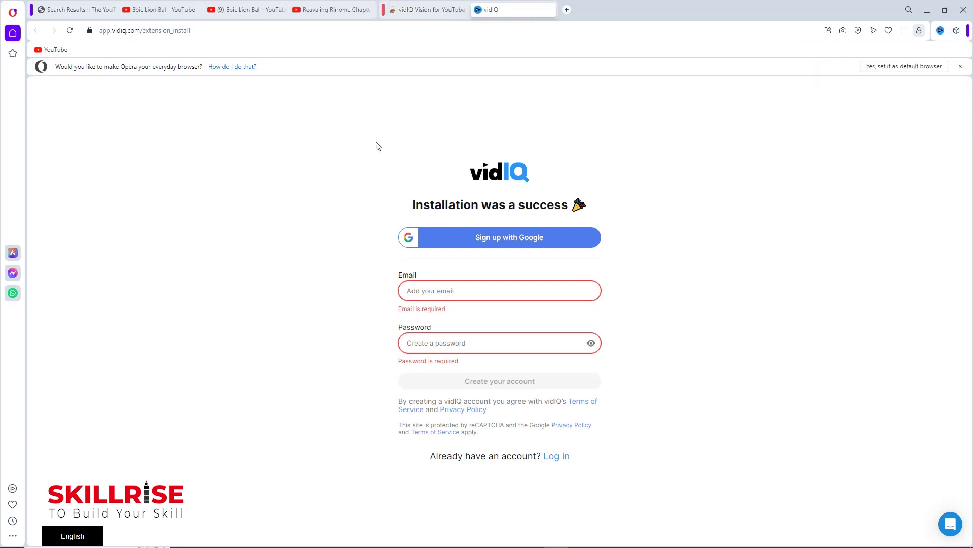
- Return to the ChannelCrawler results and view the Epic Lion Bal YouTube channel in its own tab
left_click(68, 10)
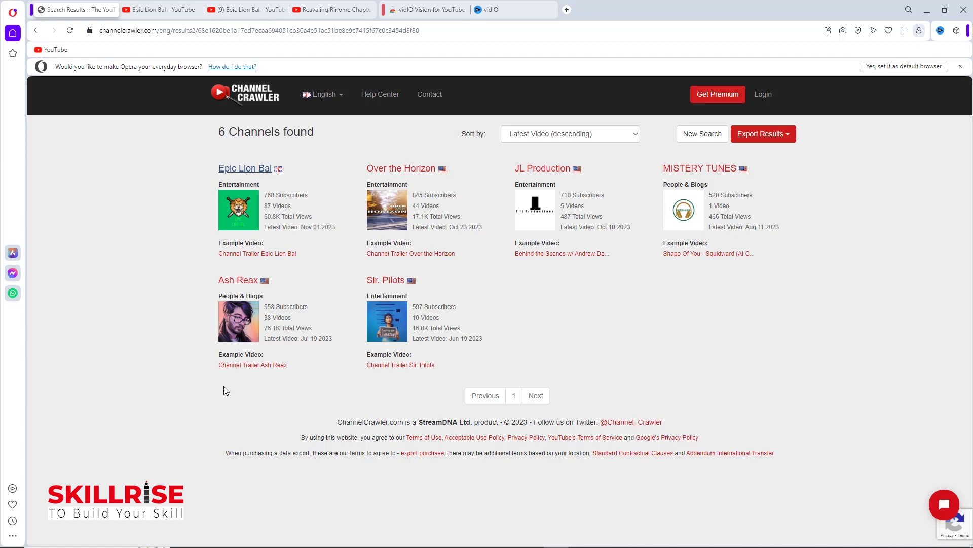
right_click(240, 173)
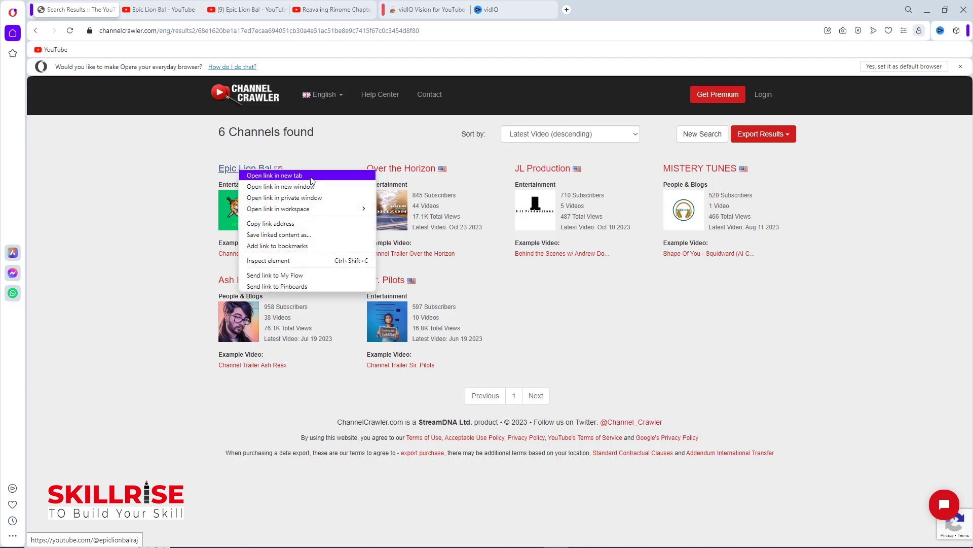
left_click(163, 10)
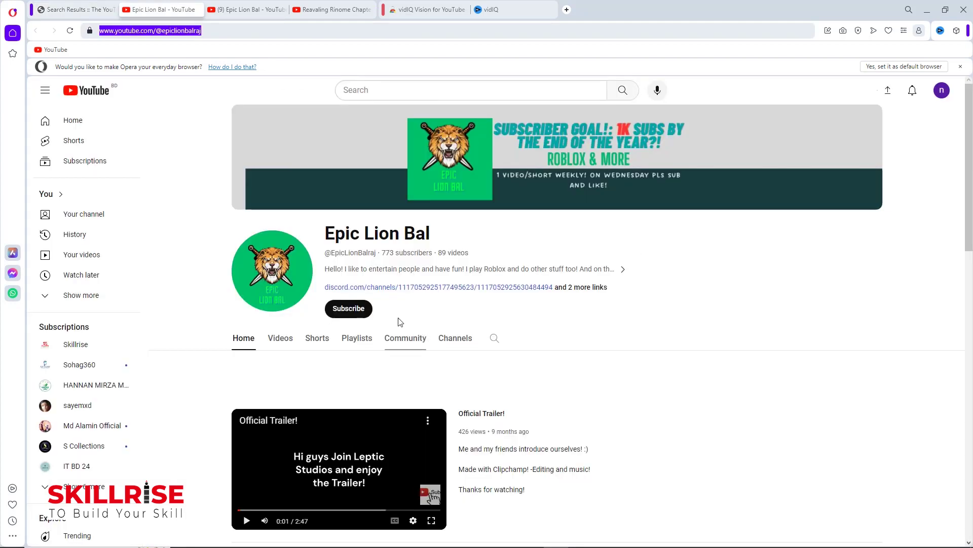
- Copy the Epic Lion Bal channel's address and open it in Microsoft Edge
left_click_drag(202, 30, 87, 31)
key("ctrl+c")
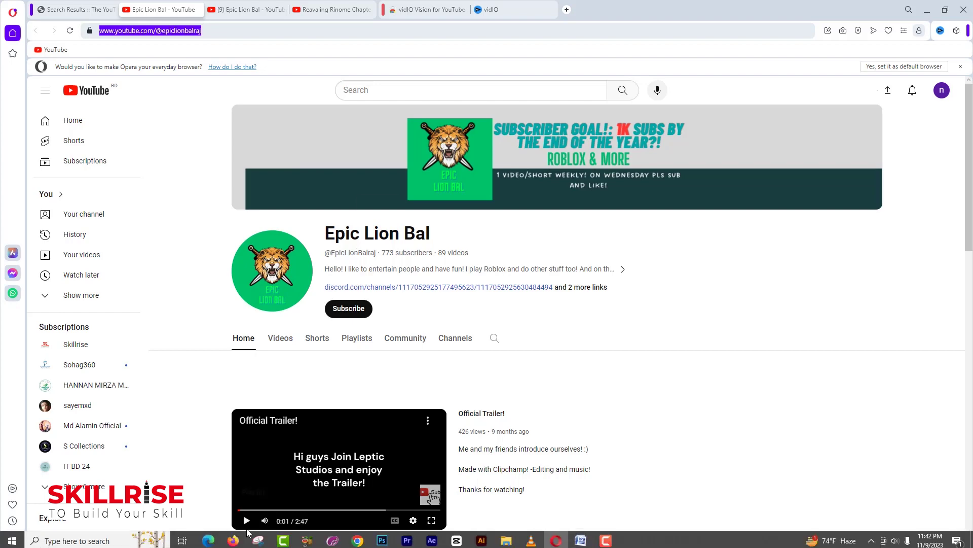
left_click(208, 536)
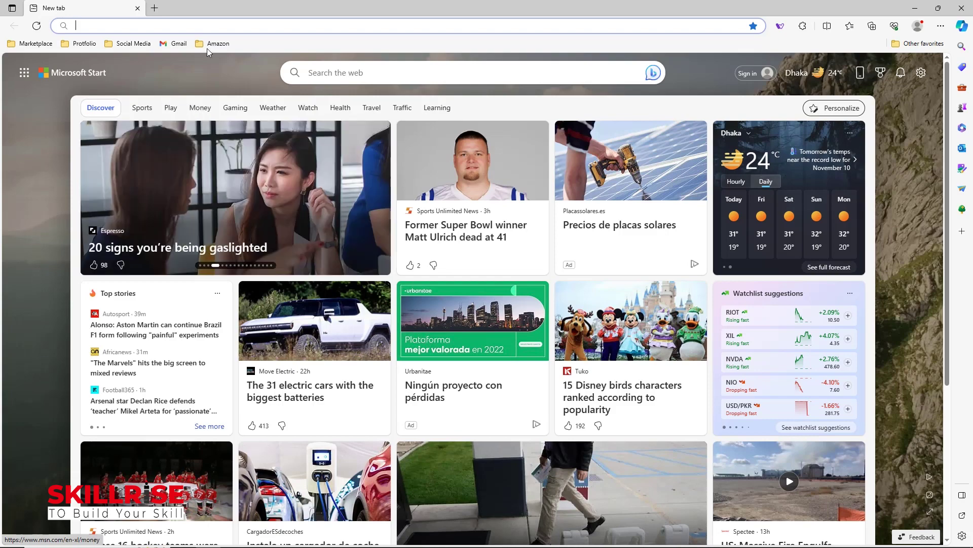
left_click(114, 24)
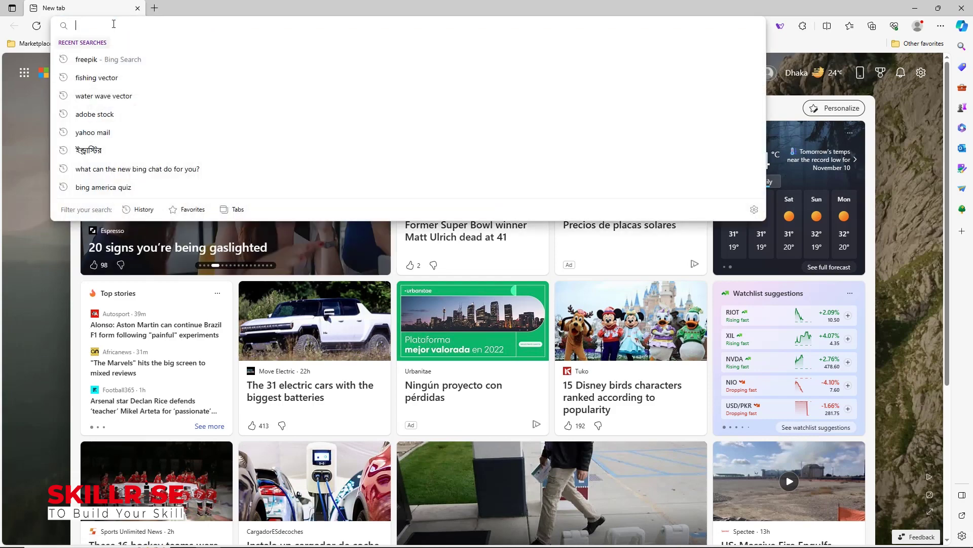
key("ctrl+v")
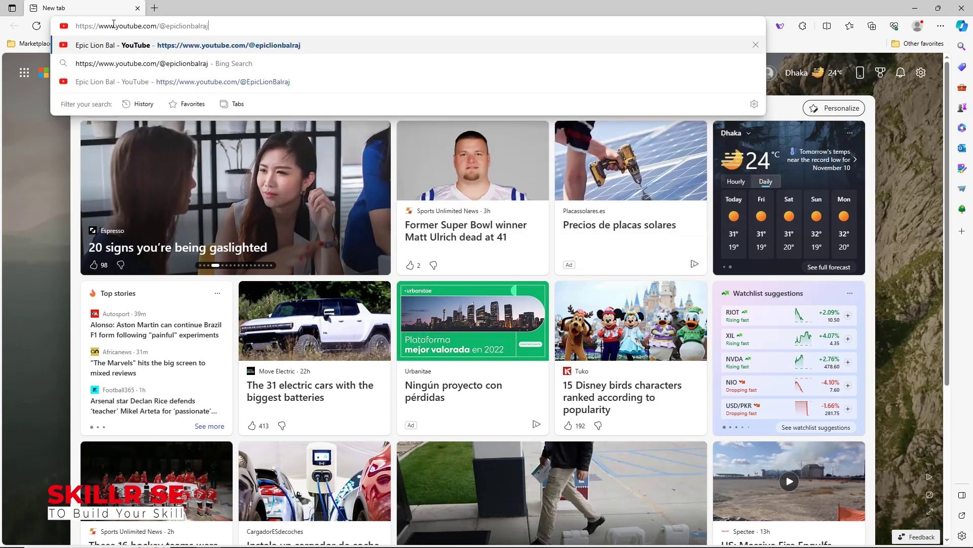
key("Return")
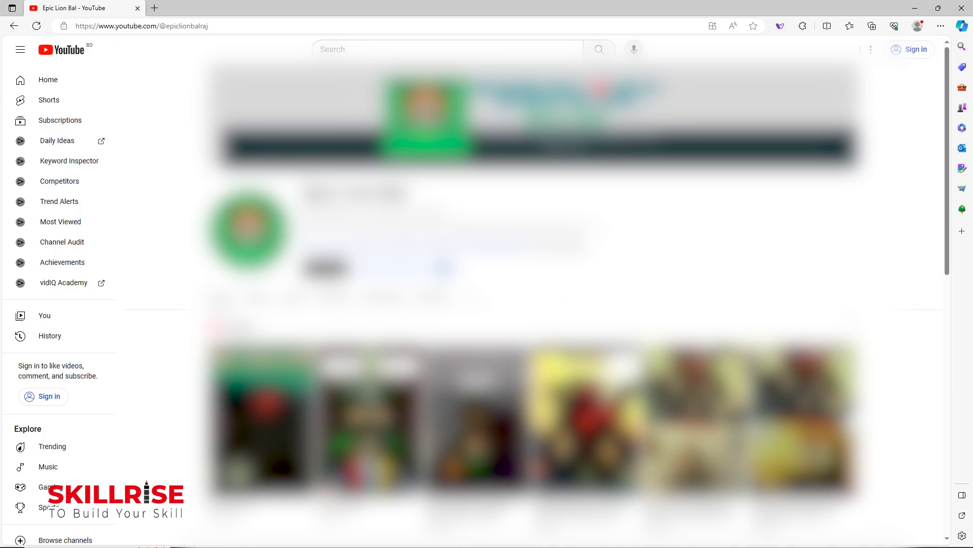
- Browse the channel's videos, open "Exciting news?!" in a new tab and examine its vidIQ statistics
scroll(527, 304, "down", 10)
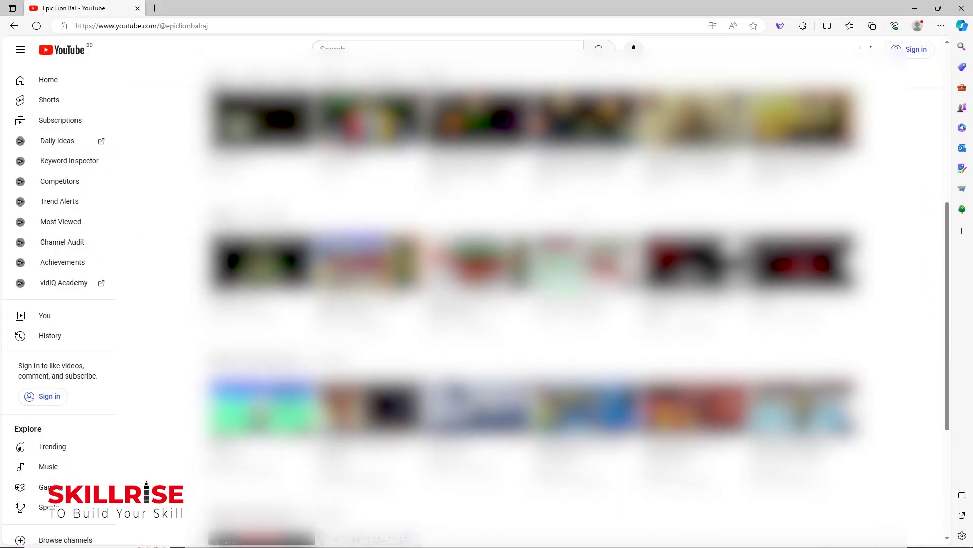
scroll(533, 304, "down", 3)
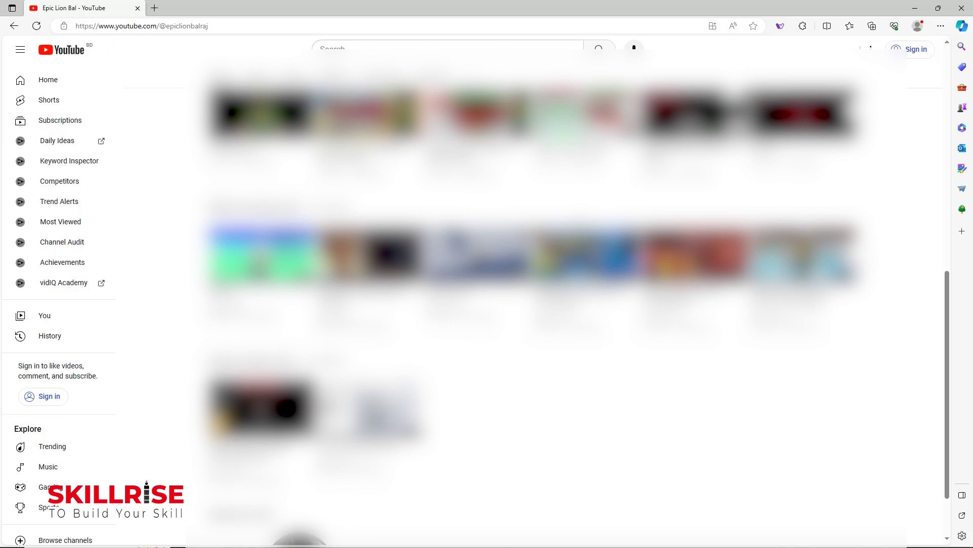
scroll(532, 253, "up", 1)
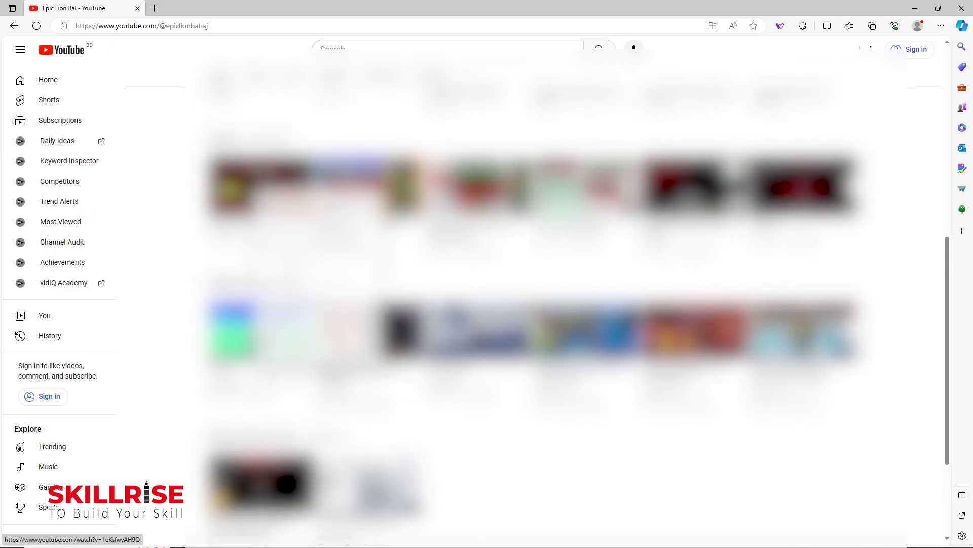
middle_click(261, 186)
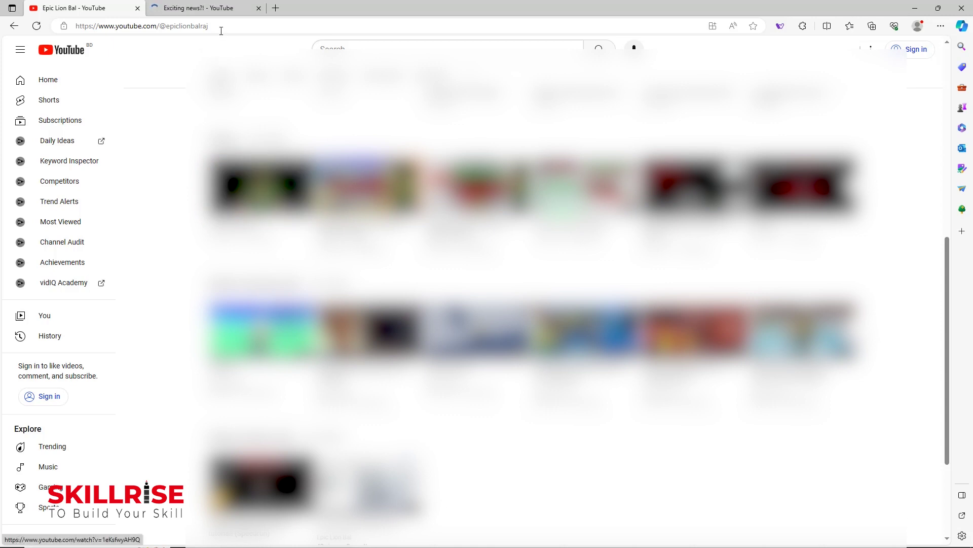
left_click(203, 8)
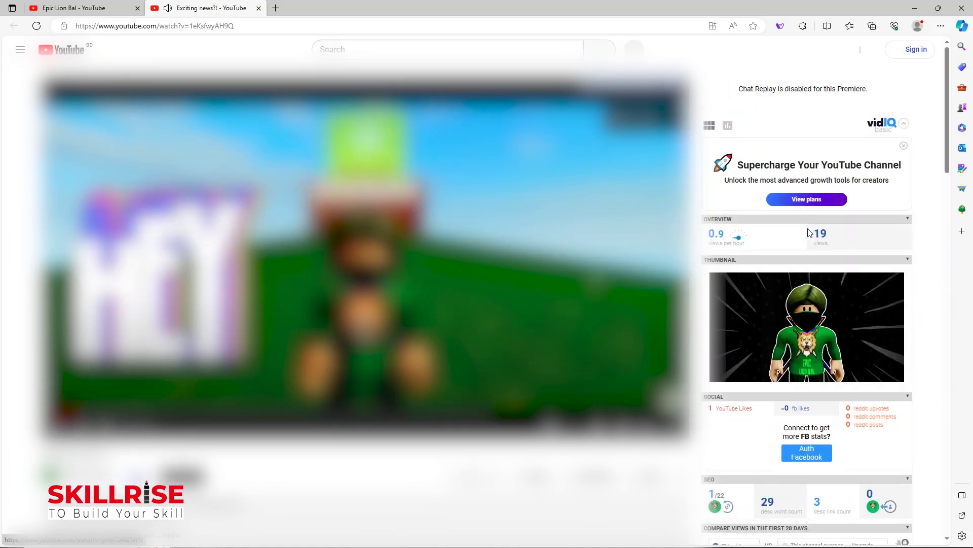
scroll(807, 232, "down", 10)
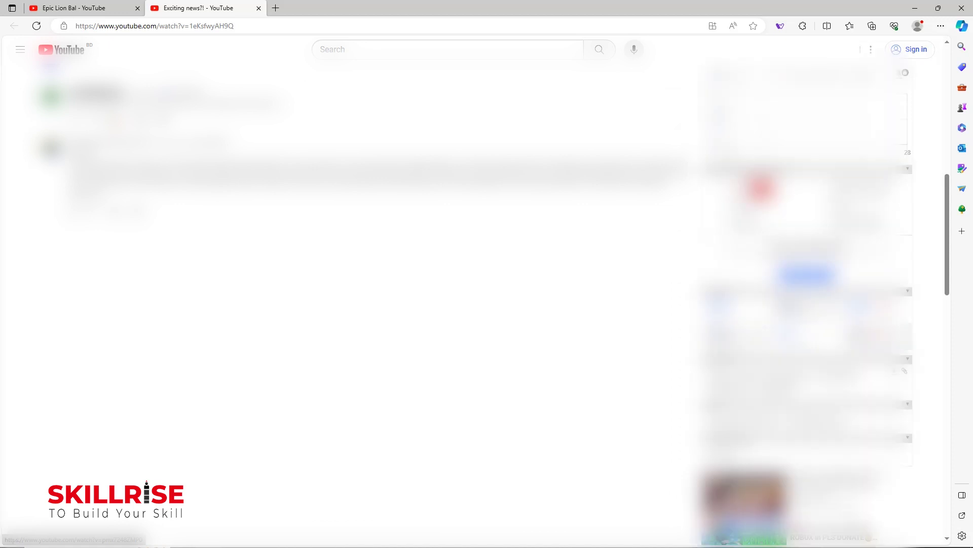
- Go back to the Epic Lion Bal channel page and open the video beside "Exciting news?!" in a new tab
key("ctrl+shift+Tab")
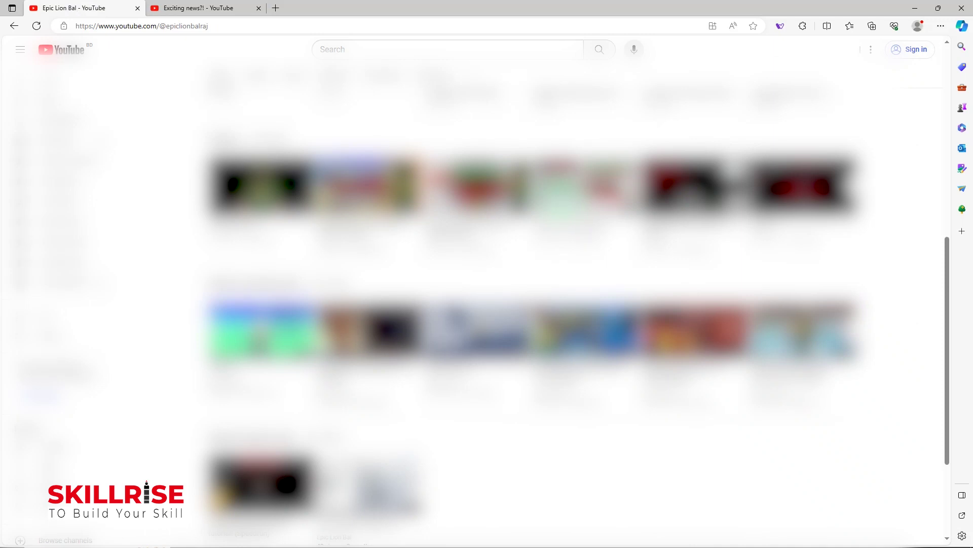
middle_click(395, 190)
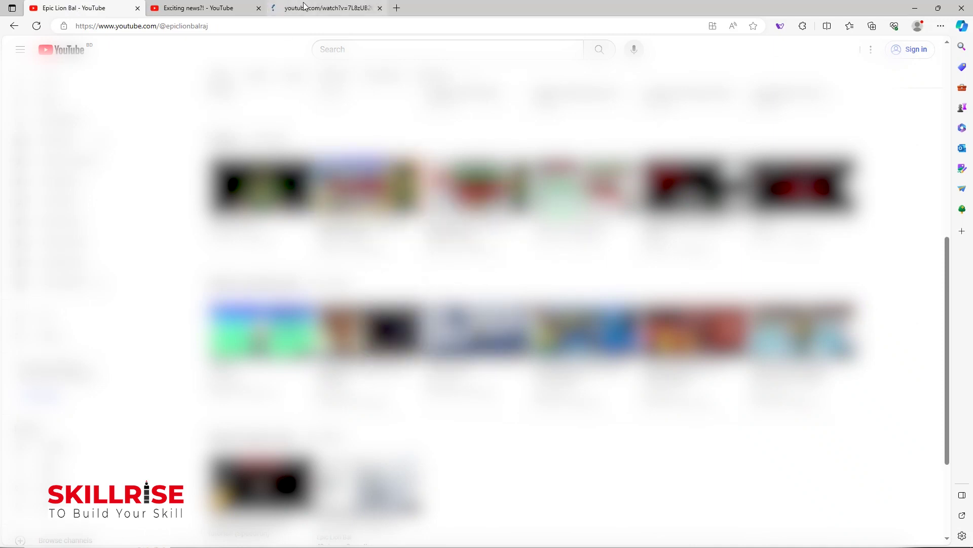